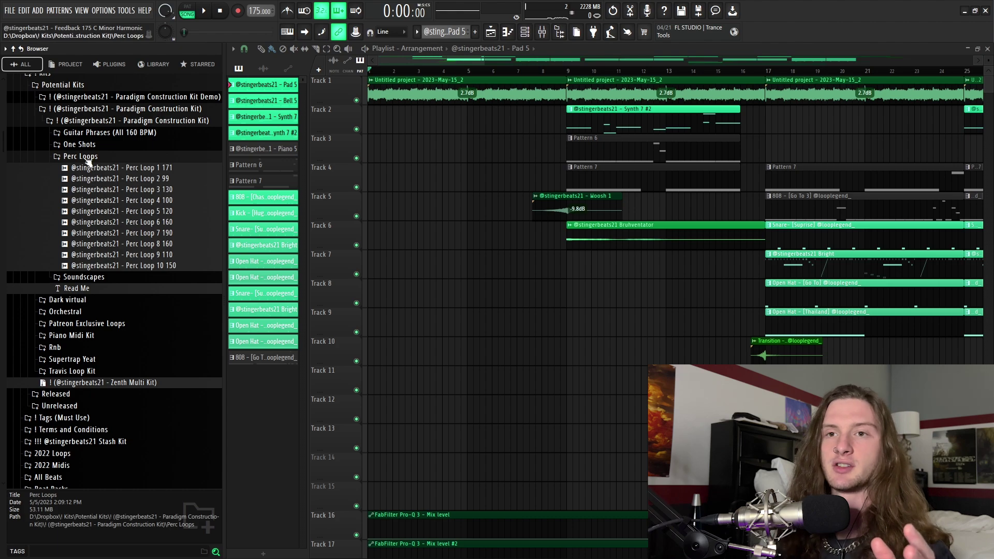
Browse the Perc Loops and Soundscapes folders of the Paradigm Construction Kit, returning toward its One Shots.
{"action": "left_click", "coordinate": [86, 157]}
{"action": "left_click", "coordinate": [89, 169]}
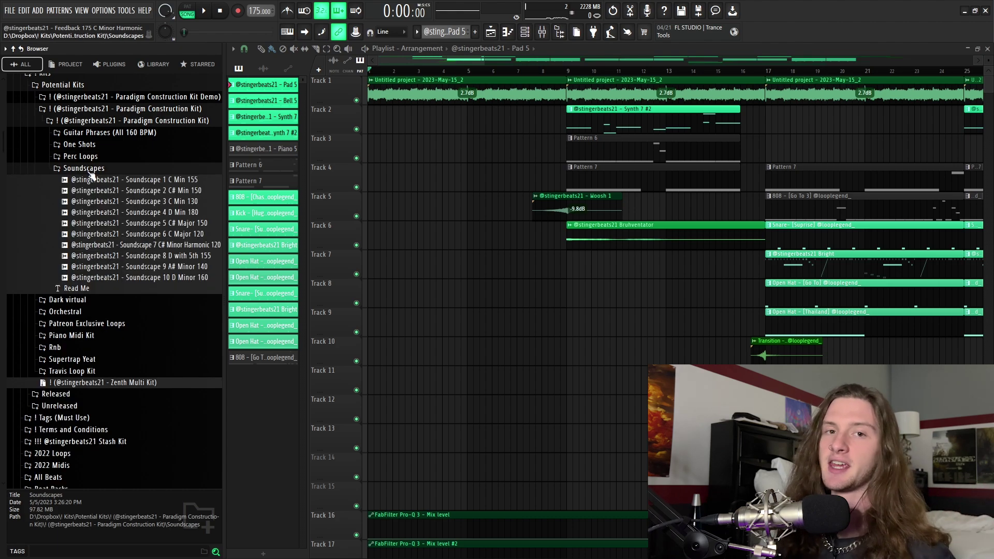
{"action": "scroll", "coordinate": [94, 207], "scroll_direction": "up", "scroll_amount": 5}
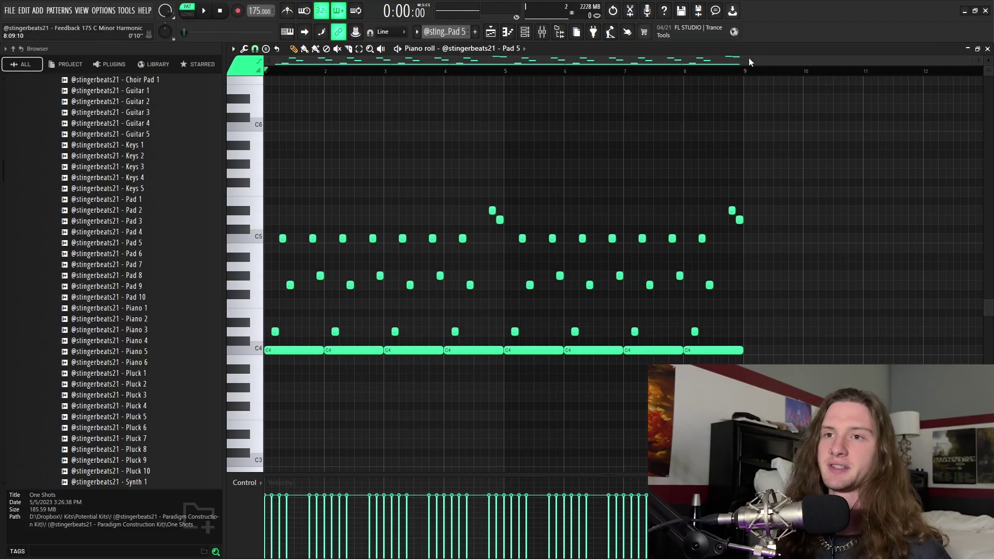
Play the Pad 5, Bell 5 and Piano 5 patterns, previewing the articulator on the Bell 5 notes without applying it.
{"action": "key", "text": "space"}
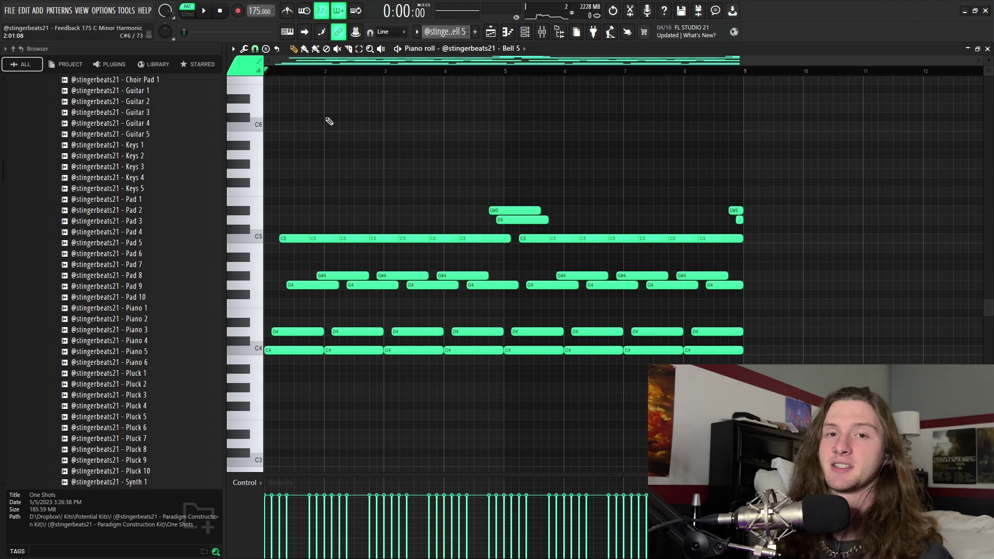
{"action": "key", "text": "alt+l"}
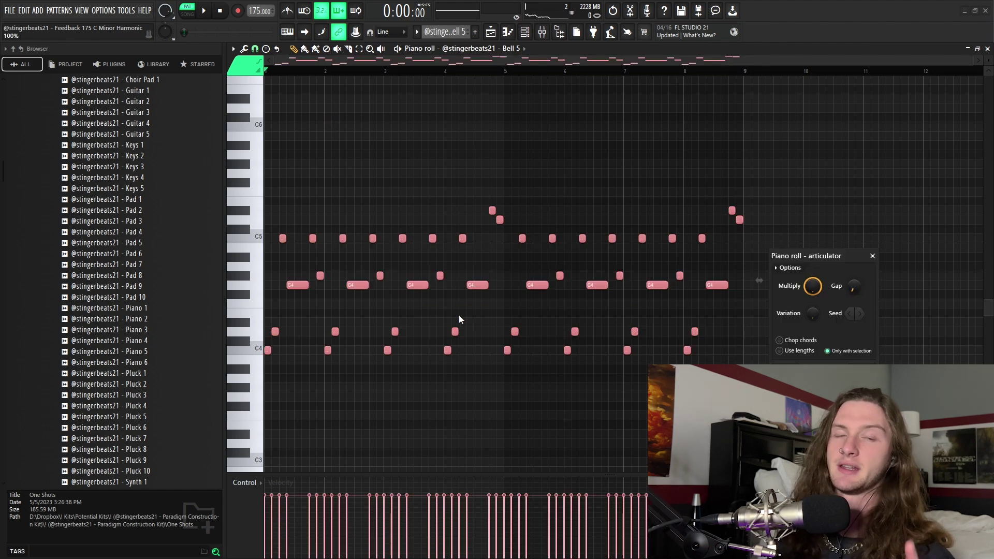
{"action": "key", "text": "Escape"}
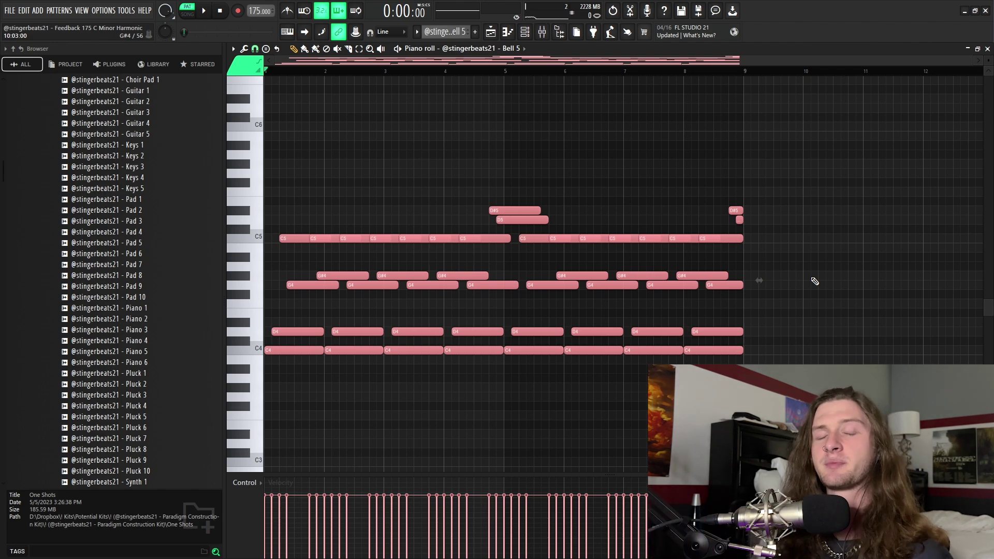
{"action": "key", "text": "space"}
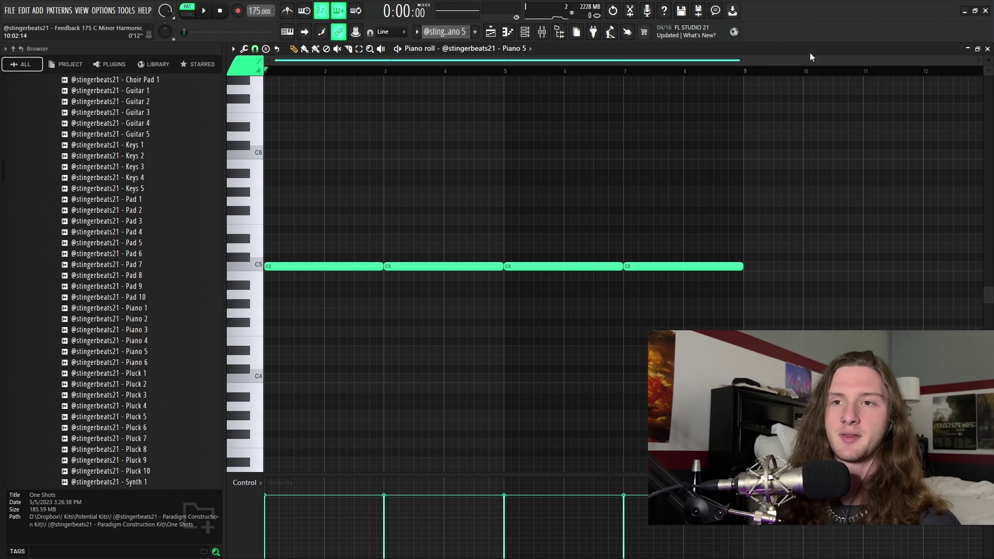
{"action": "key", "text": "space"}
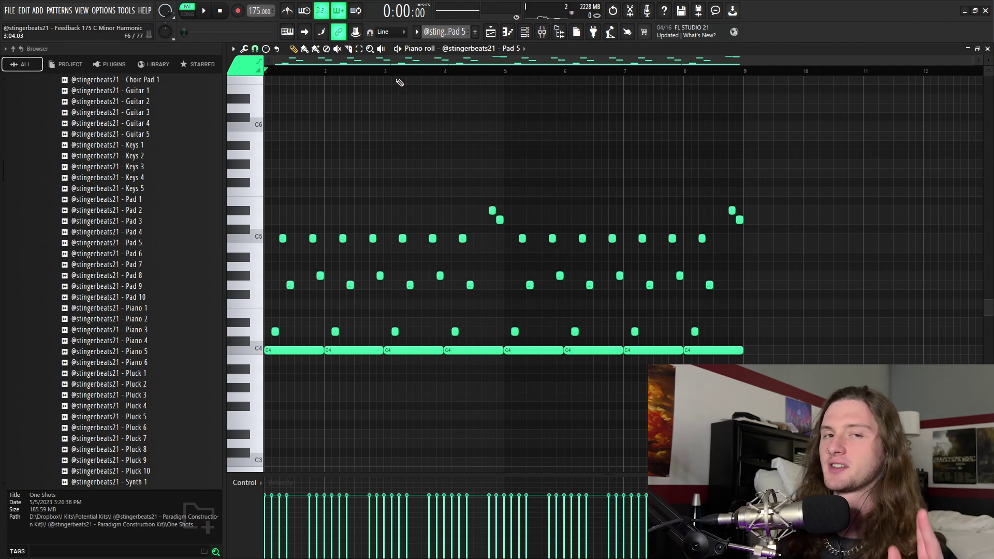
Select all notes of the Pad 5 pattern and try the piano roll Flip tool on them.
{"action": "key", "text": "ctrl+a"}
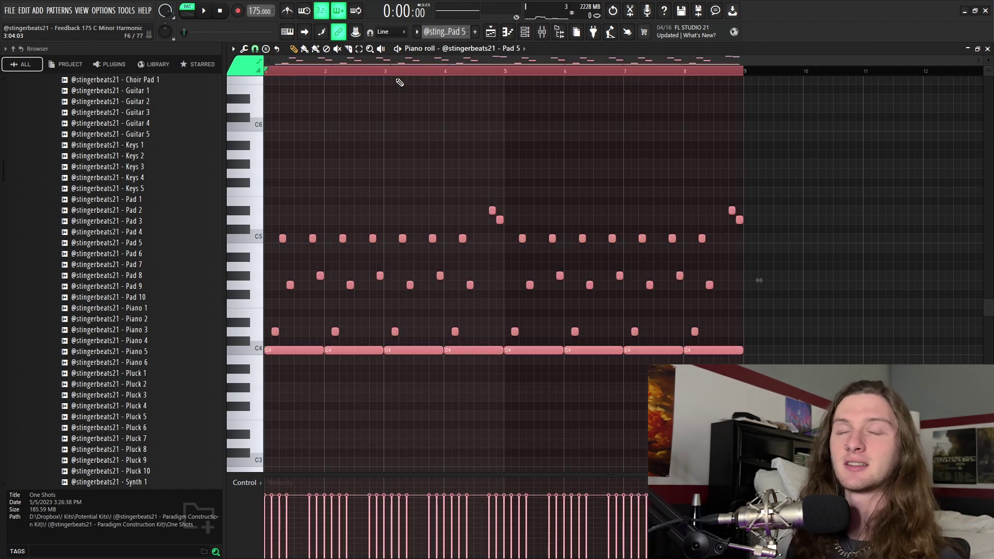
{"action": "key", "text": "alt+y"}
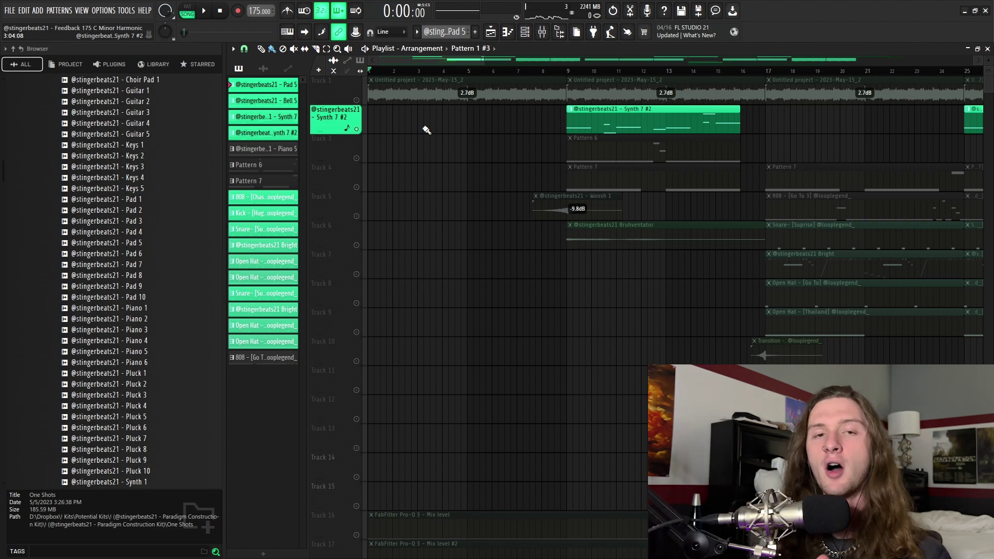
Place the Pattern 1 #3 audio clip at the start of track 2 and reverse it in its channel settings.
{"action": "left_click", "coordinate": [427, 130]}
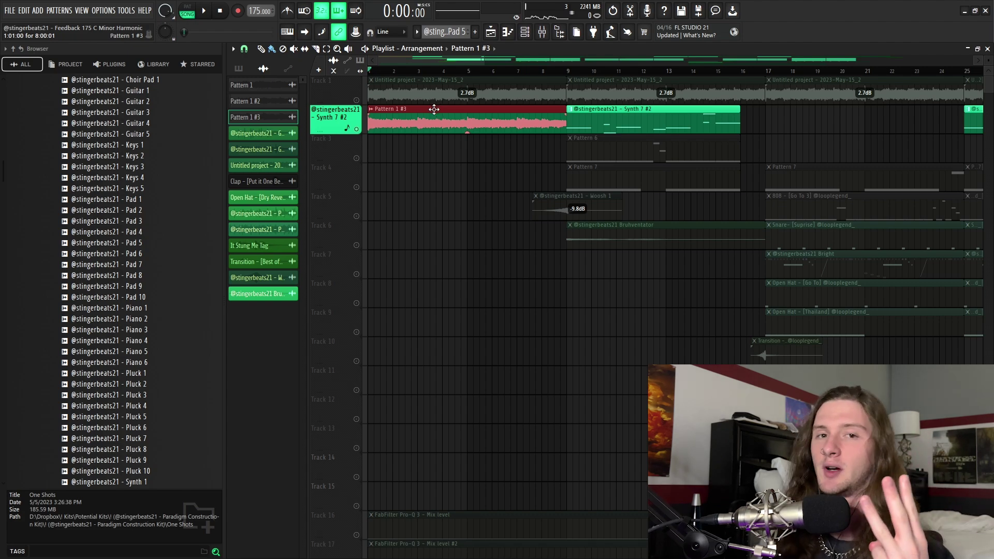
{"action": "double_click", "coordinate": [434, 108]}
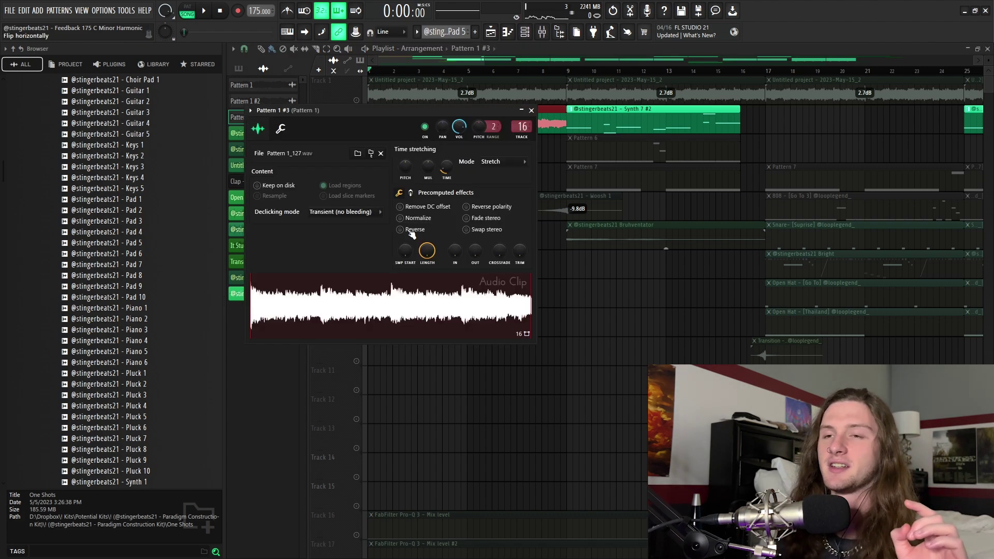
{"action": "left_click", "coordinate": [410, 231]}
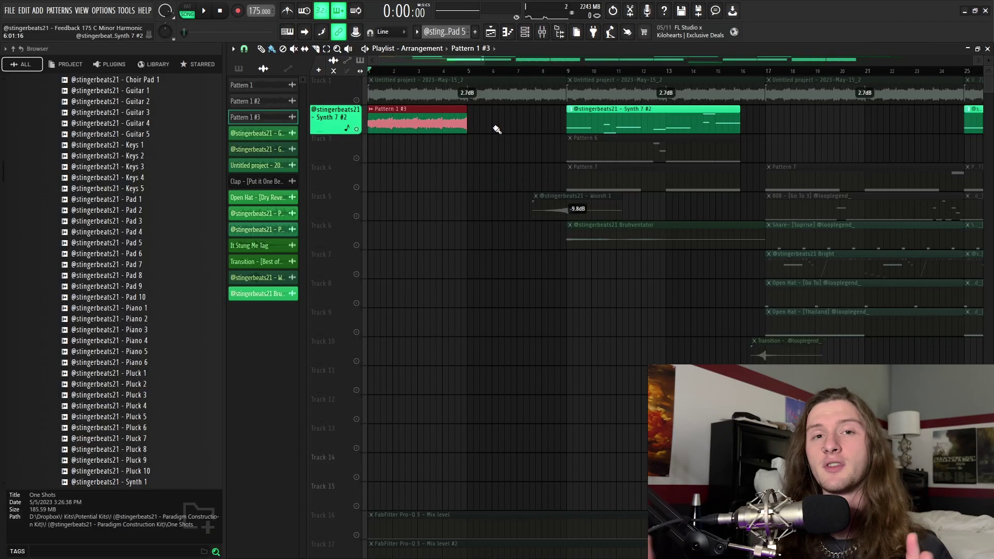
Play the shortened Pattern 1 #3 clip on track 2 and duplicate it.
{"action": "key", "text": "space"}
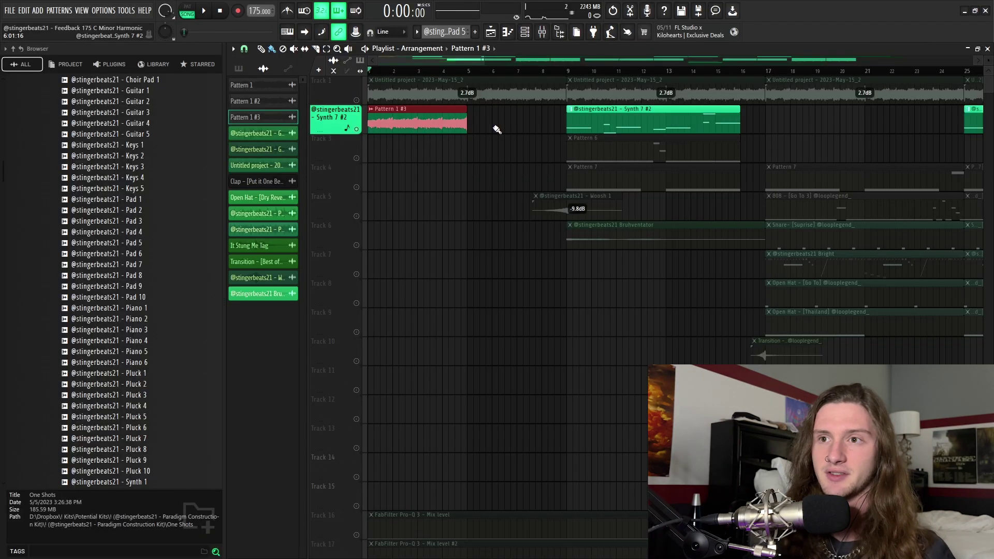
{"action": "key", "text": "ctrl+b"}
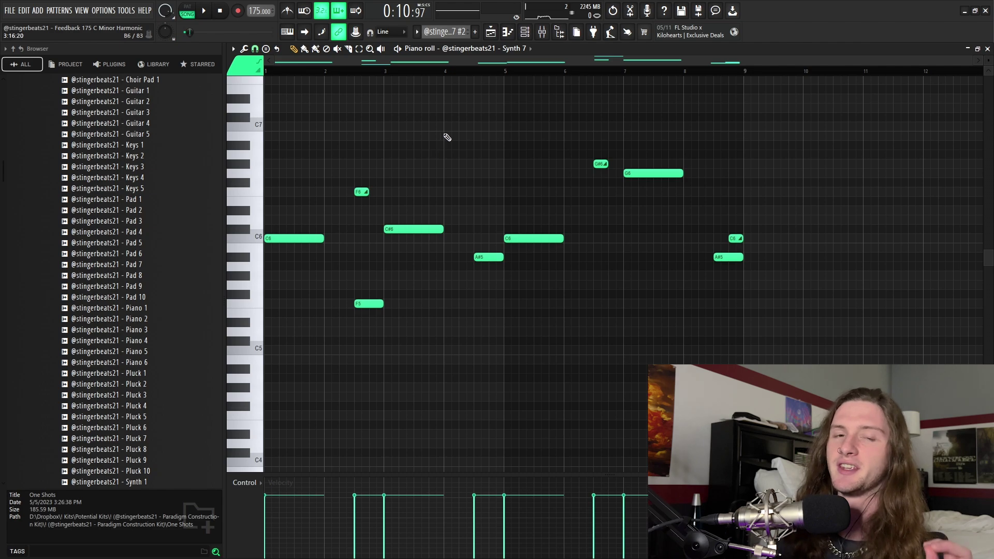
Examine the Synth 7 melody across its full pitch range, highlighting the opening C6 and C#6 notes.
{"action": "scroll", "coordinate": [447, 137], "scroll_direction": "up", "scroll_amount": 2}
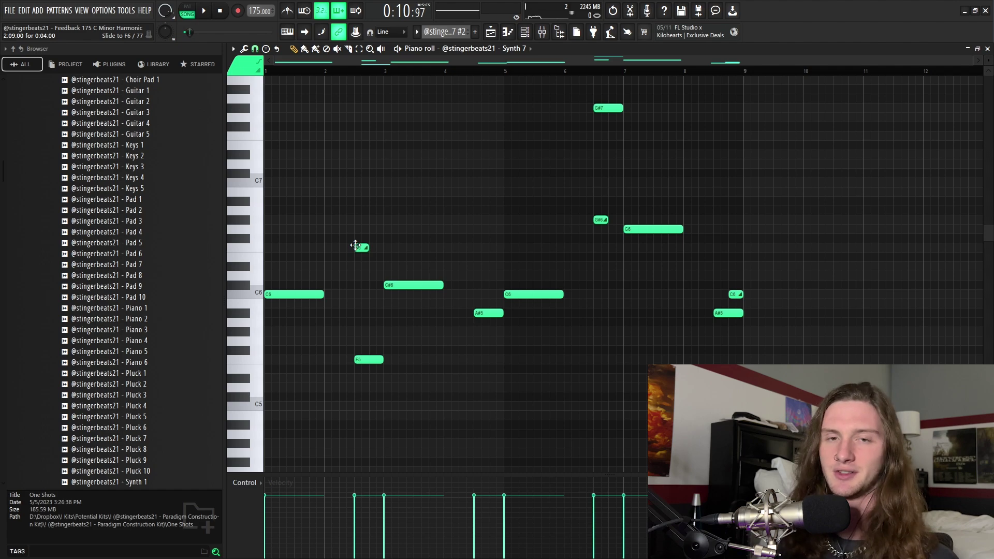
{"action": "scroll", "coordinate": [428, 254], "scroll_direction": "up", "scroll_amount": 2}
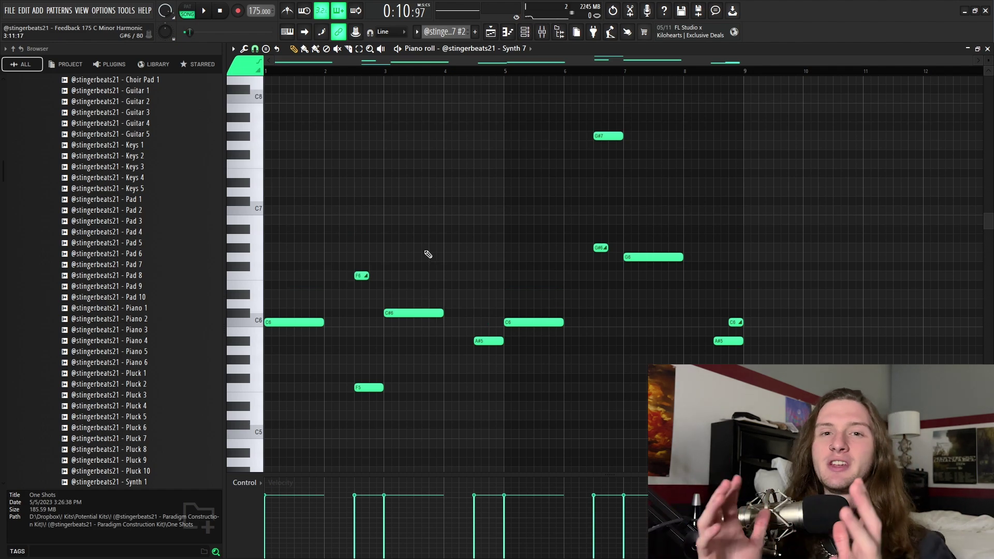
{"action": "scroll", "coordinate": [428, 256], "scroll_direction": "down", "scroll_amount": 2}
{"action": "left_click_drag", "start_coordinate": [459, 282], "coordinate": [293, 304]}
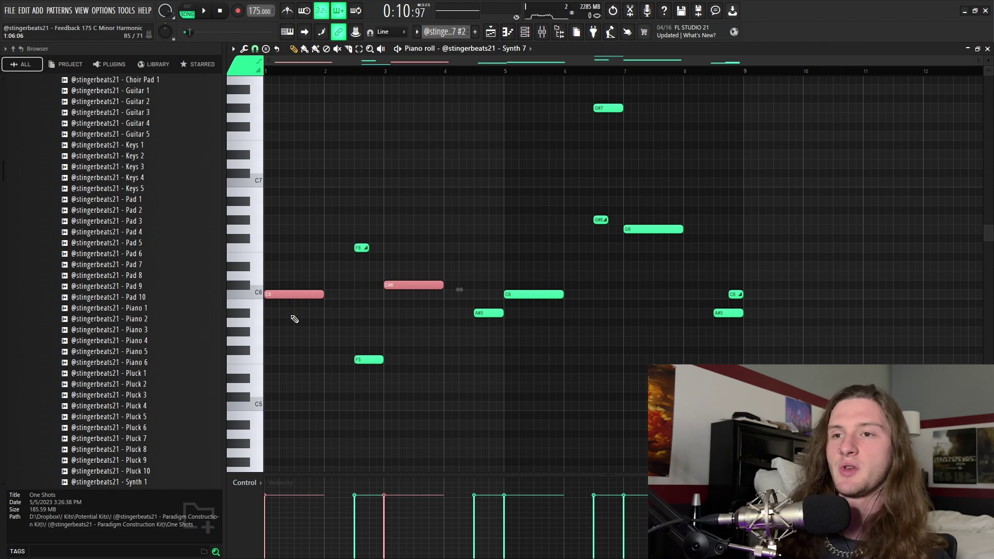
{"action": "left_click", "coordinate": [404, 330]}
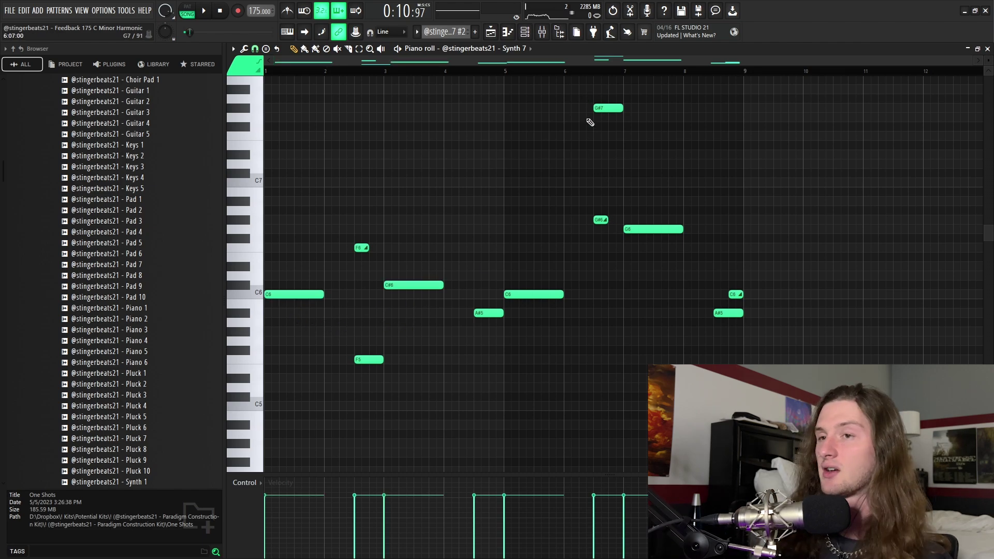
Highlight the high G#7 note, the following G6 note and the F6 slide note in the Synth 7 melody, and play it.
{"action": "left_click", "coordinate": [608, 108], "text": "ctrl"}
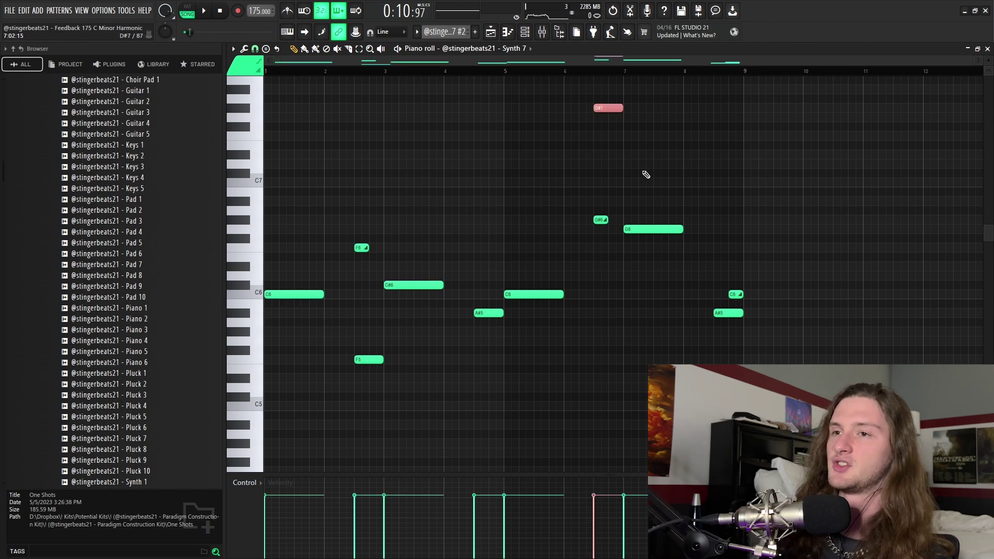
{"action": "left_click", "coordinate": [650, 229], "text": "ctrl"}
{"action": "key", "text": "ctrl+z"}
{"action": "left_click", "coordinate": [361, 248], "text": "ctrl"}
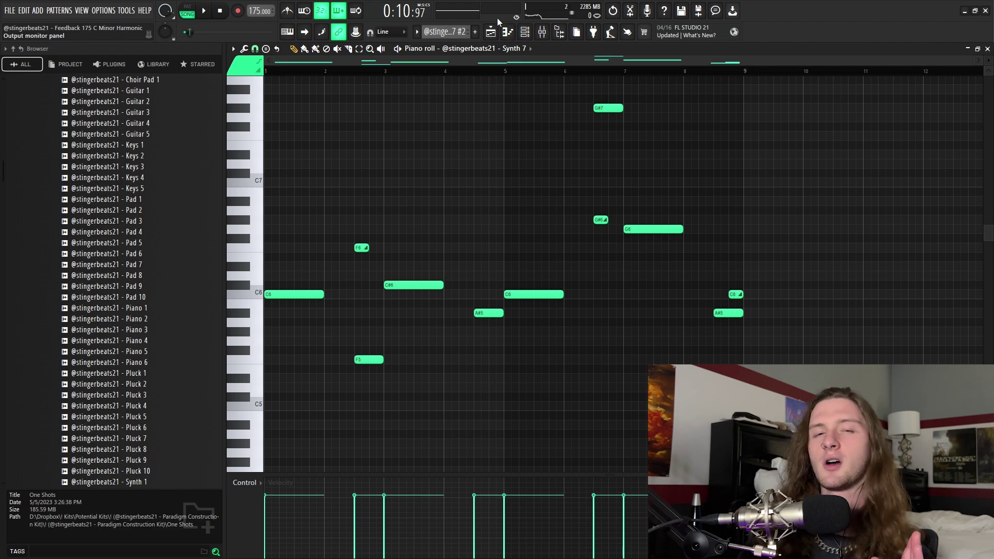
{"action": "key", "text": "space"}
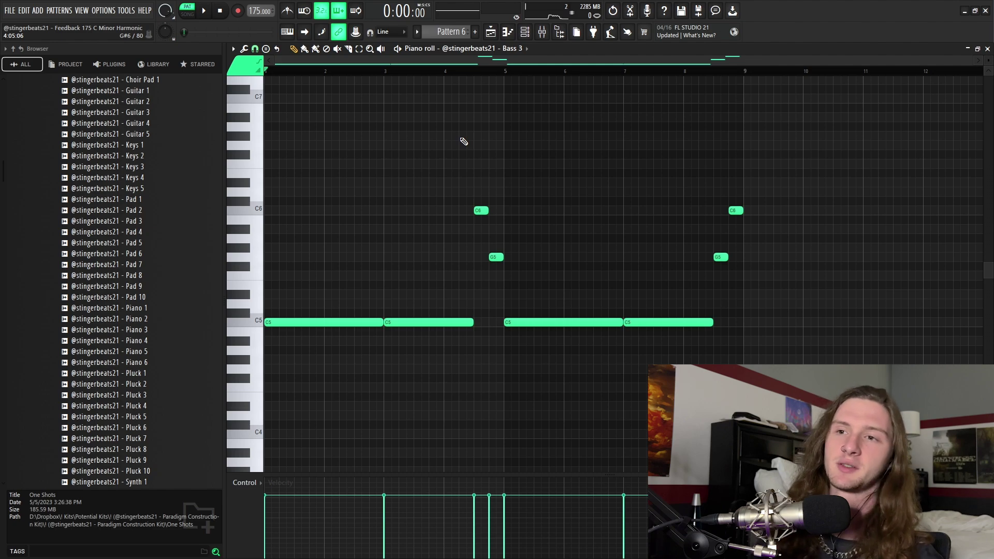
Highlight the sustained C5 notes and the short C6 and G5 notes in the Bass 3 pattern, and play it.
{"action": "left_click_drag", "start_coordinate": [436, 282], "coordinate": [294, 339]}
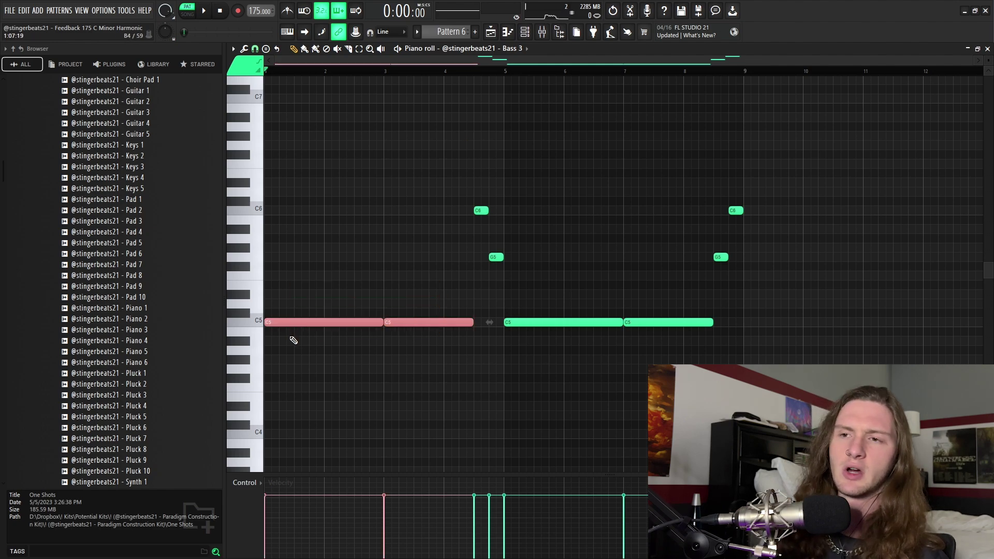
{"action": "left_click_drag", "start_coordinate": [451, 197], "coordinate": [480, 275]}
{"action": "left_click", "coordinate": [479, 275]}
{"action": "key", "text": "space"}
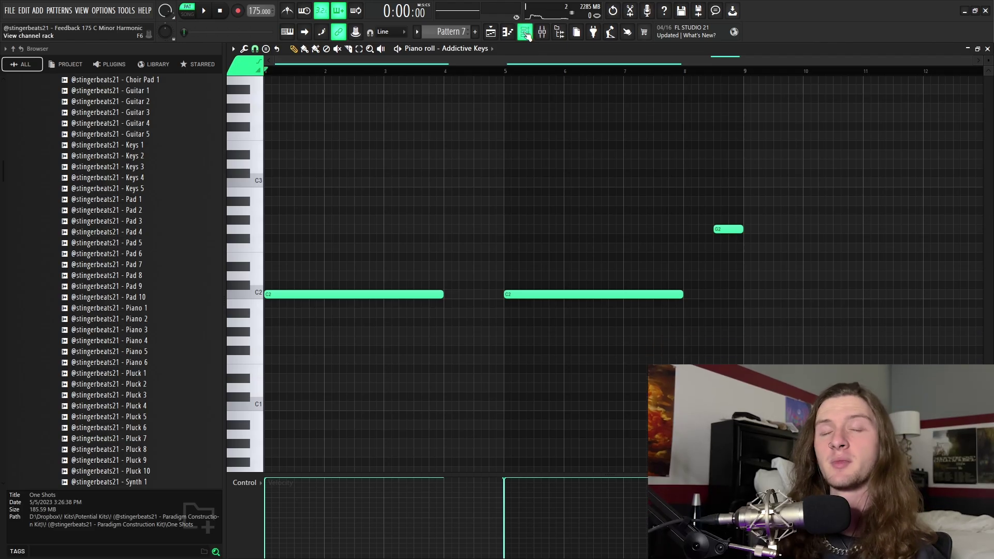
Check the channel rack for the instrument used in Pattern 7 and play the Addictive Keys pattern.
{"action": "left_click", "coordinate": [527, 34]}
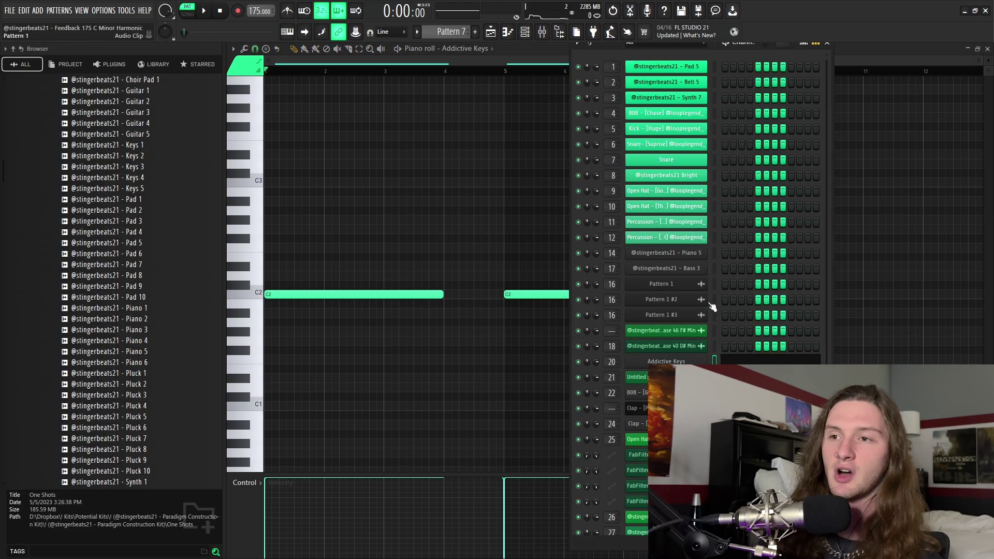
{"action": "left_click", "coordinate": [691, 325]}
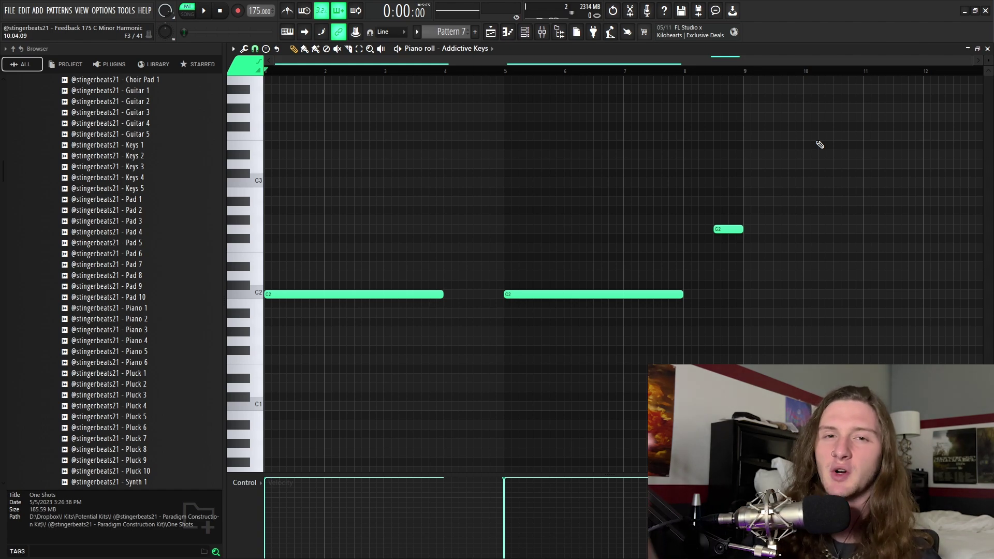
{"action": "key", "text": "space"}
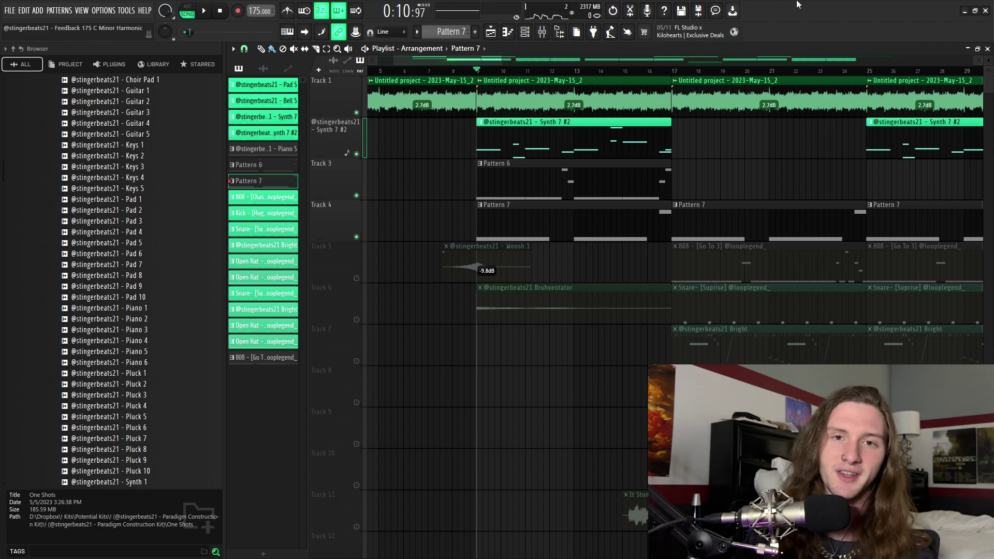
Unsolo the first four playlist tracks so that all tracks are enabled.
{"action": "right_click", "coordinate": [356, 238]}
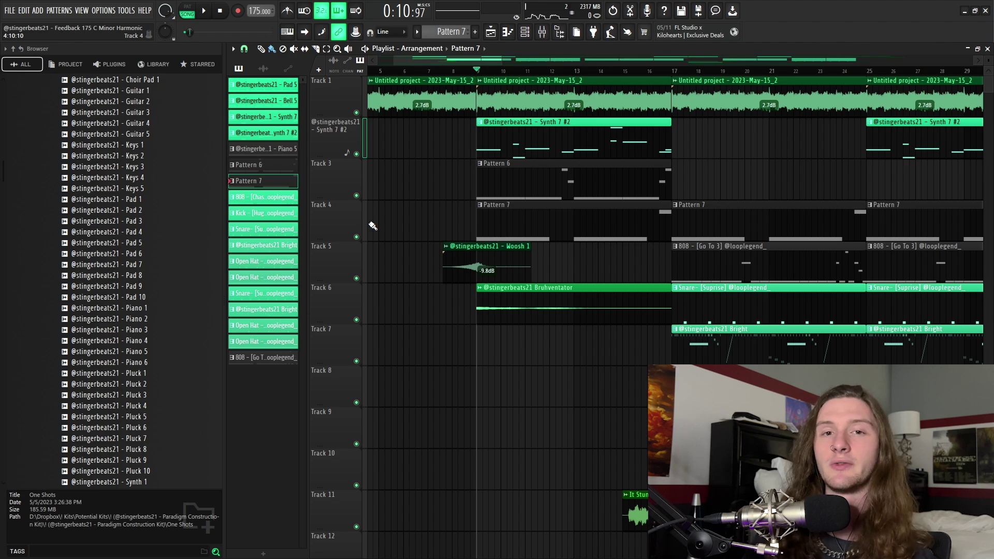
{"action": "scroll", "coordinate": [338, 93], "scroll_direction": "down", "scroll_amount": 2, "text": "alt"}
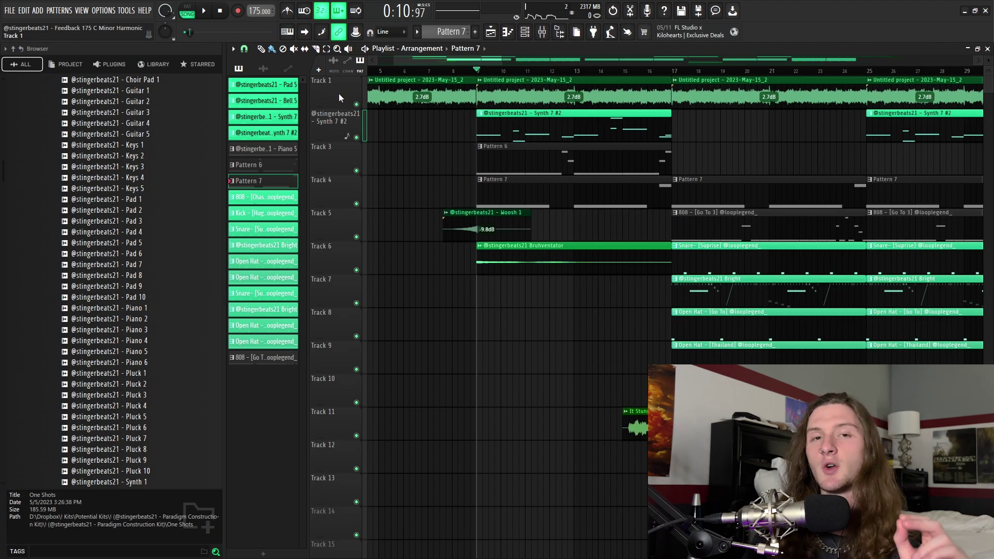
Browse the drum kits, looking through the 808's and the other sound folders of the Loop Legend - 2023 Drum Kit.
{"action": "scroll", "coordinate": [114, 176], "scroll_direction": "up", "scroll_amount": 10}
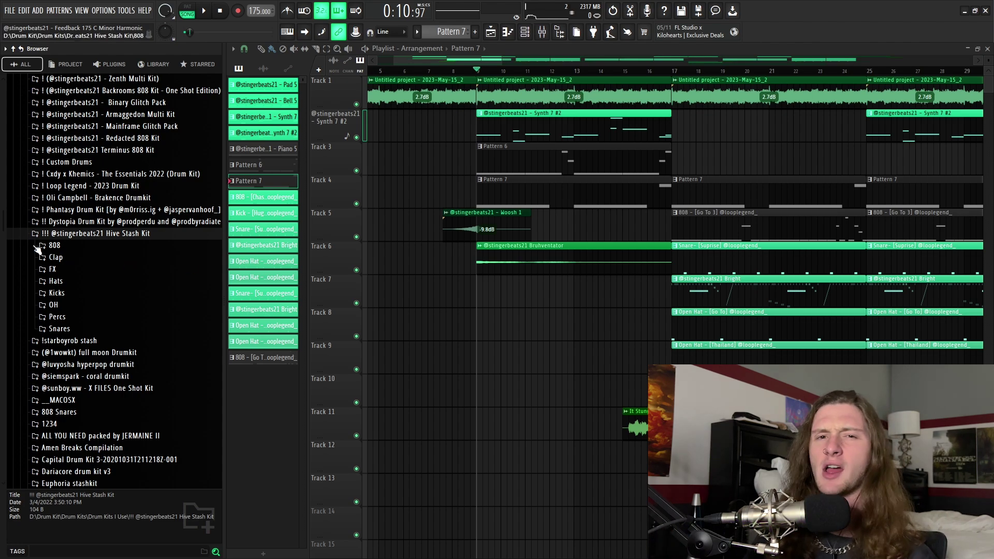
{"action": "left_click", "coordinate": [78, 244]}
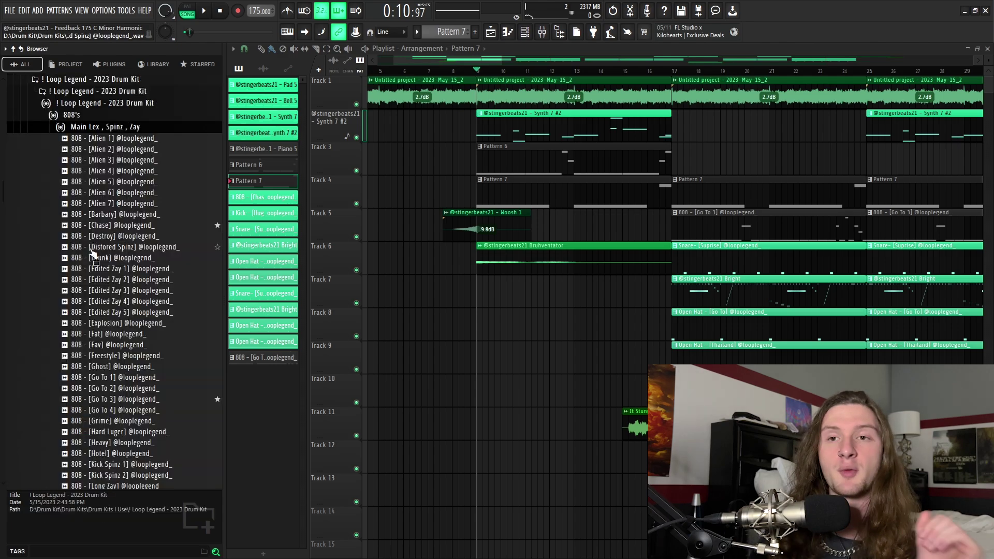
{"action": "left_click", "coordinate": [75, 117]}
{"action": "scroll", "coordinate": [118, 234], "scroll_direction": "up", "scroll_amount": 4}
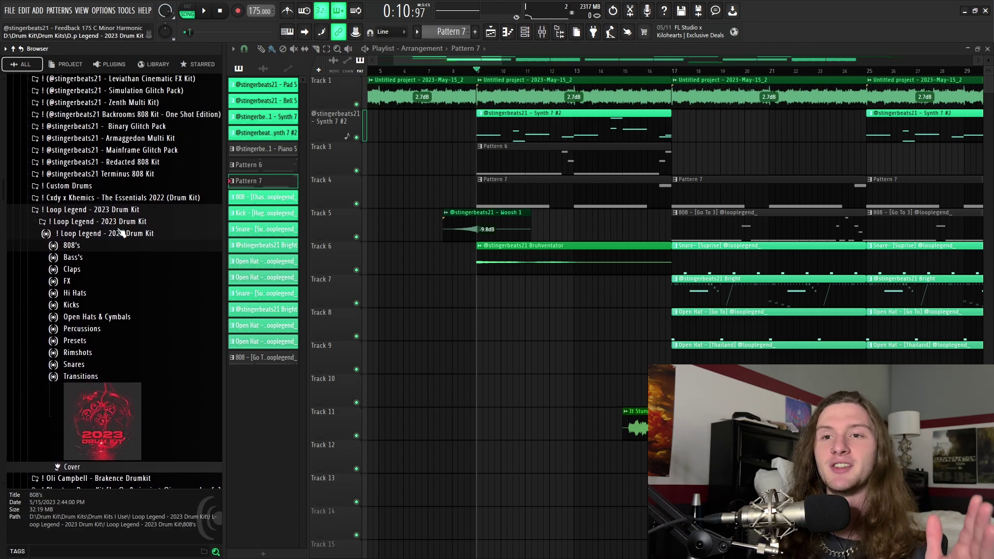
{"action": "scroll", "coordinate": [122, 225], "scroll_direction": "down", "scroll_amount": 3}
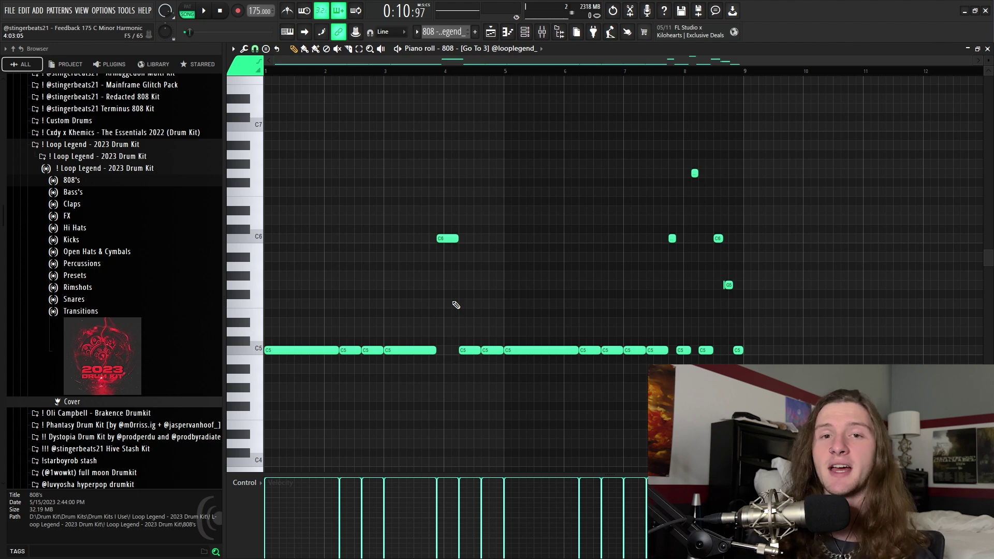
Examine the closing notes of the 808 [Go To 3] pattern up close, highlight them and play the pattern.
{"action": "left_click_drag", "start_coordinate": [668, 144], "coordinate": [748, 360]}
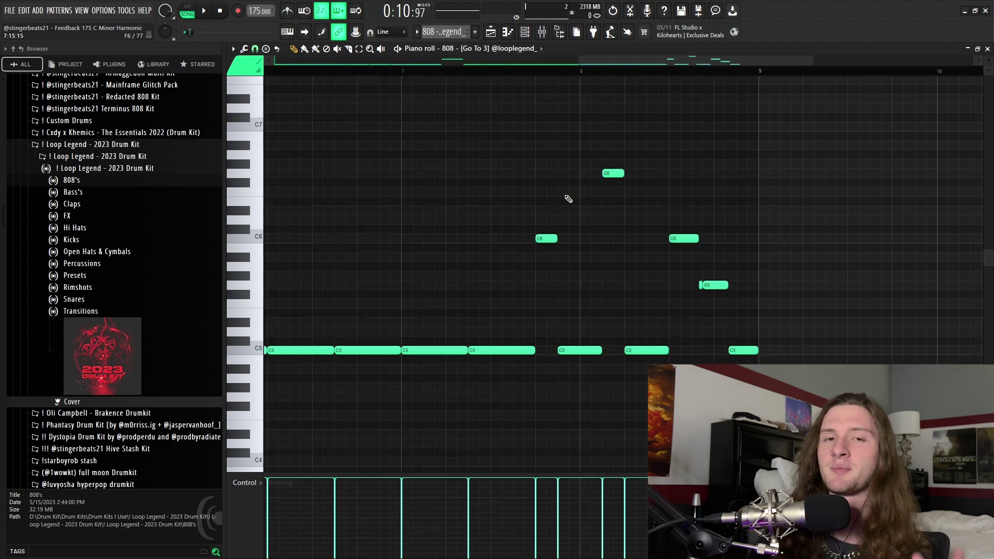
{"action": "left_click_drag", "start_coordinate": [533, 167], "coordinate": [628, 243]}
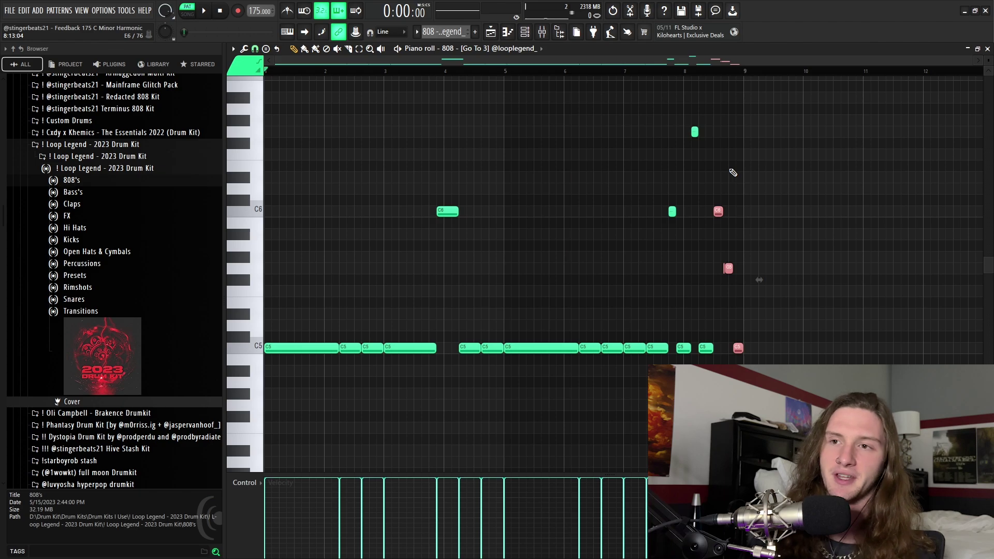
{"action": "key", "text": "space"}
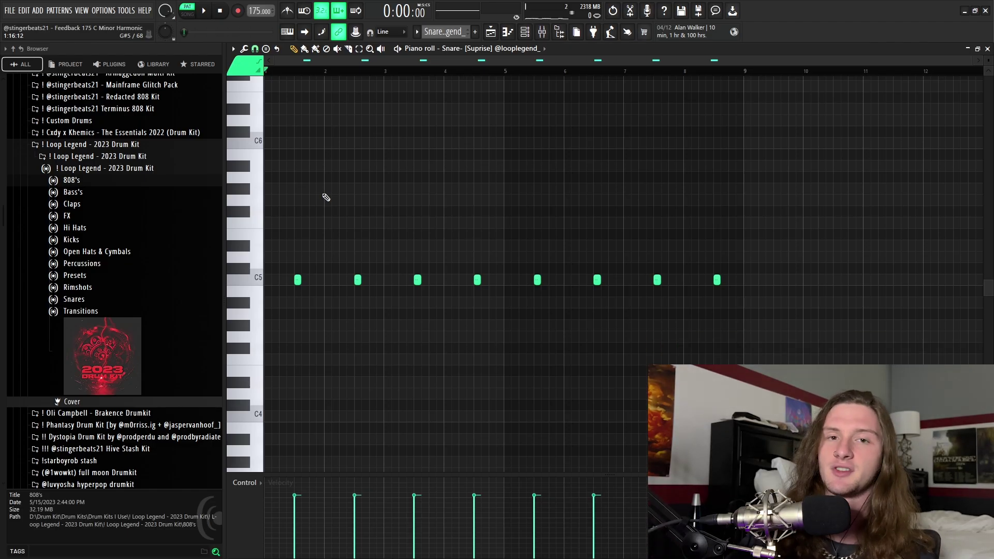
Play the Snare [Suprise], Bright and Open Hat [Thailand] patterns in turn, viewing the notes of each.
{"action": "key", "text": "space"}
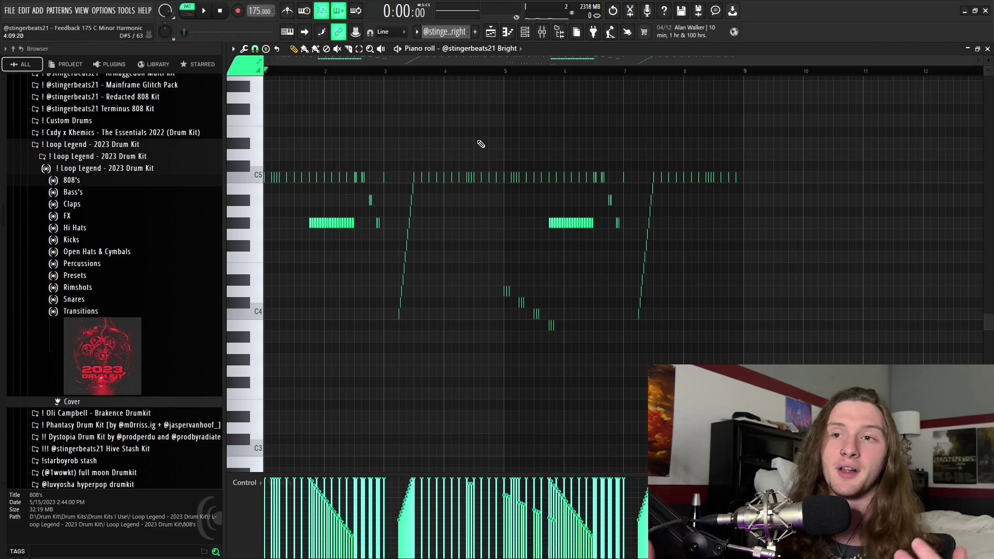
{"action": "scroll", "coordinate": [480, 144], "scroll_direction": "up", "scroll_amount": 1}
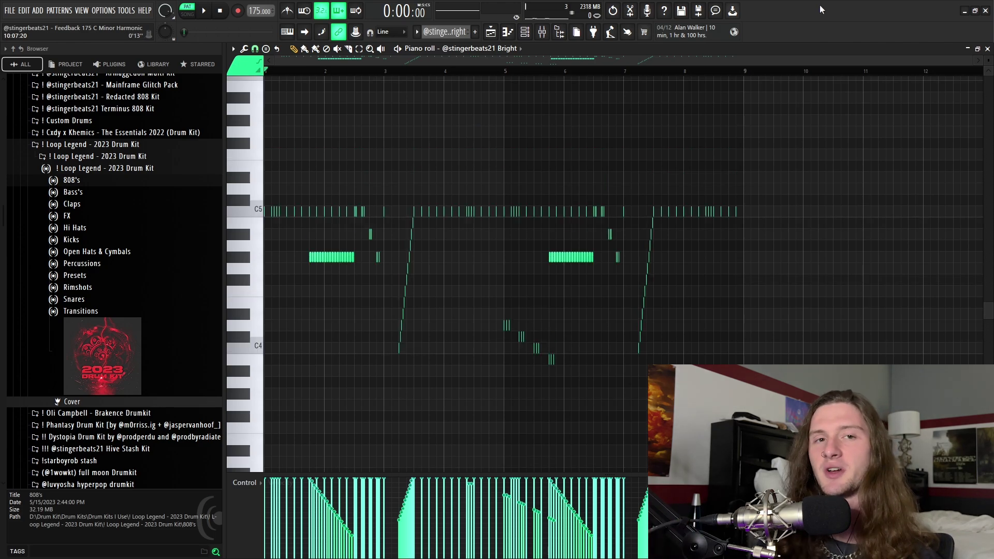
{"action": "key", "text": "space"}
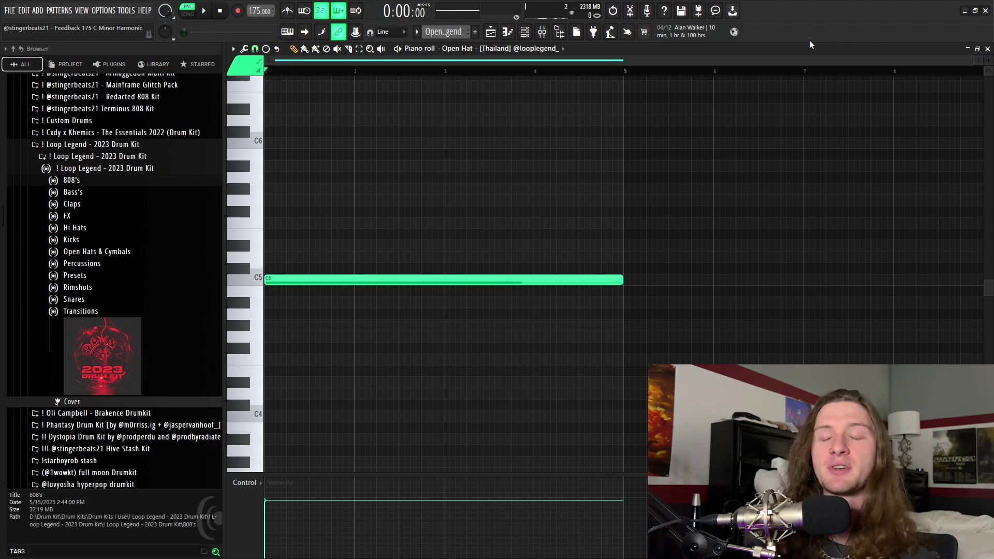
{"action": "key", "text": "space"}
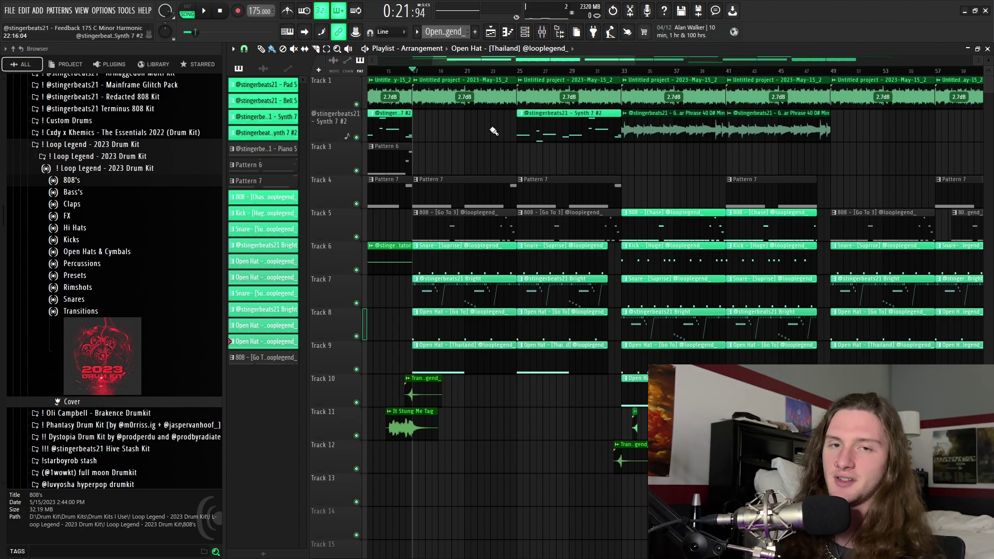
Look further along the playlist arrangement and play the 808 [Chase] and Kick [Huge] patterns.
{"action": "scroll", "coordinate": [539, 132], "scroll_direction": "right", "scroll_amount": 5}
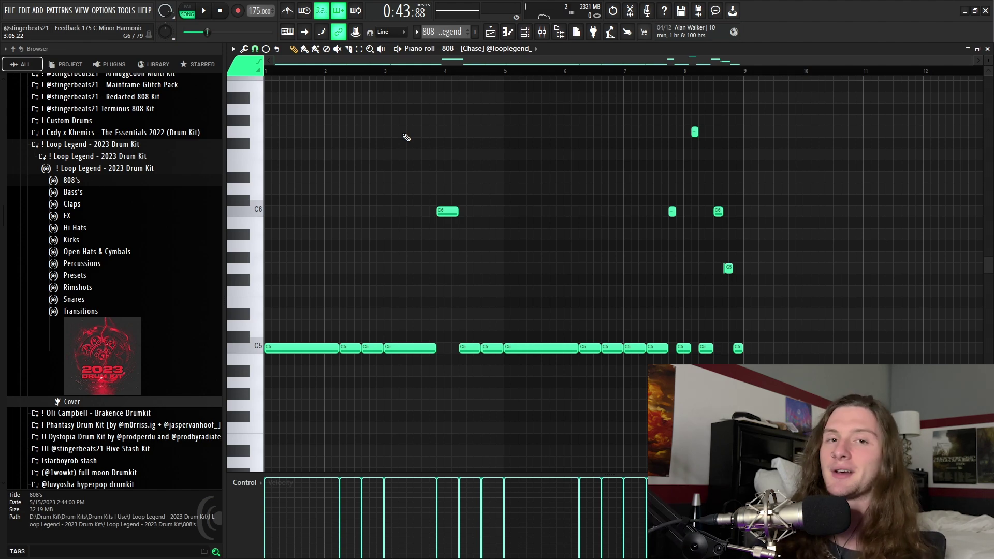
{"action": "key", "text": "space"}
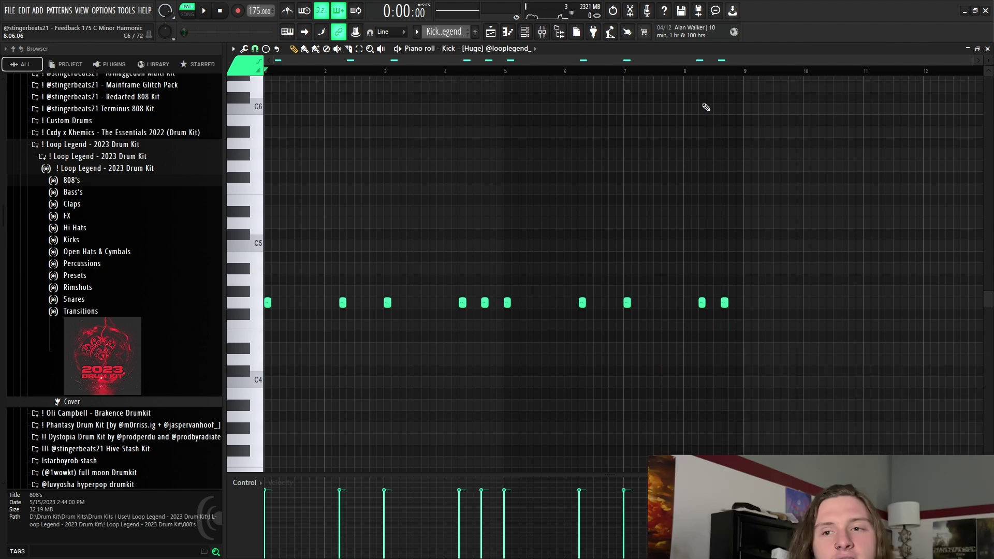
{"action": "key", "text": "space"}
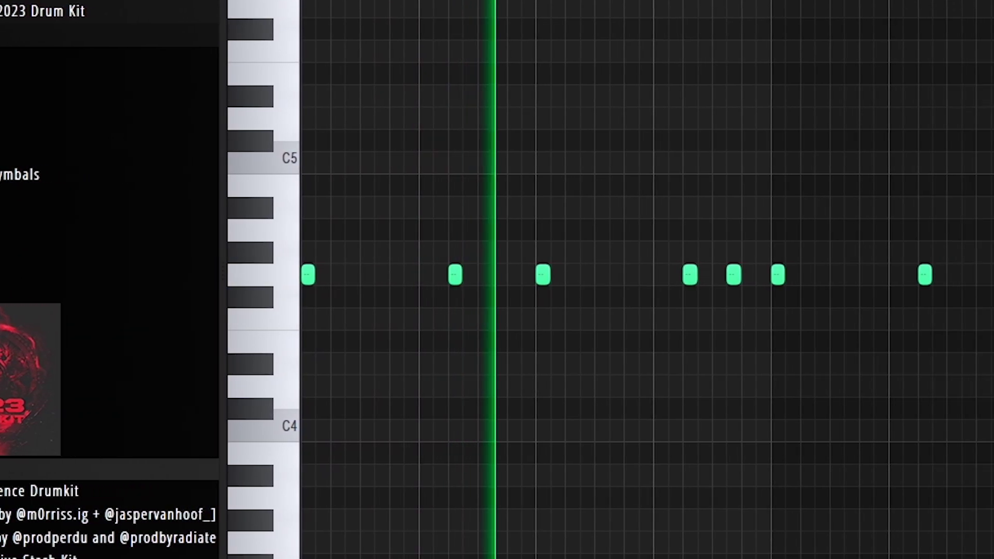